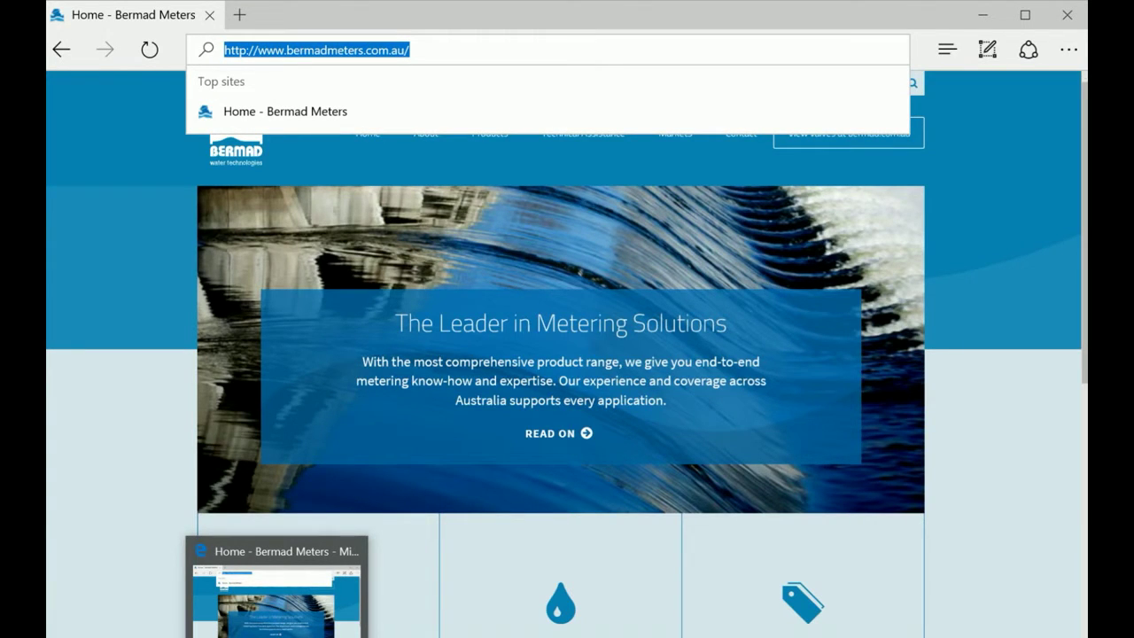
- Open the Bermad Meters site search panel
left_click(628, 25)
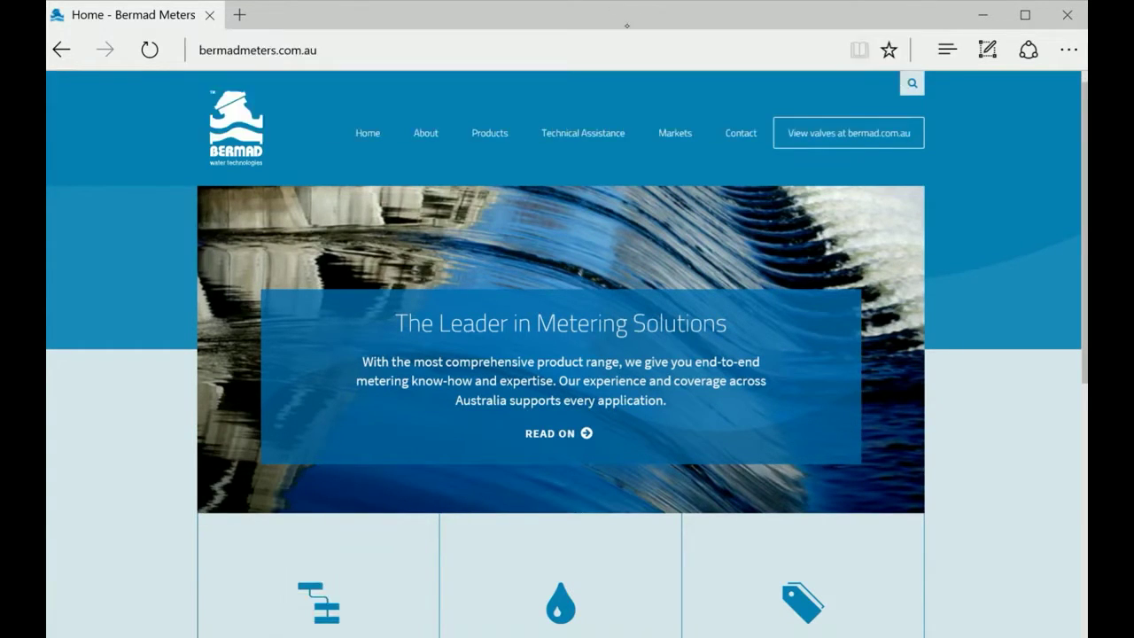
key("Tab")
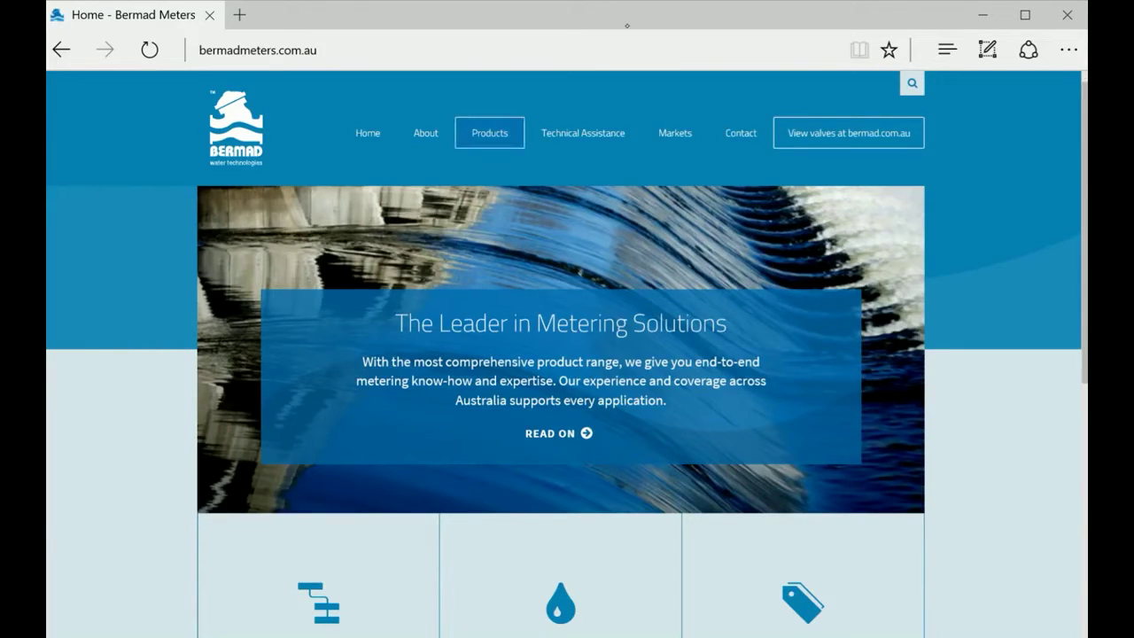
key("Tab")
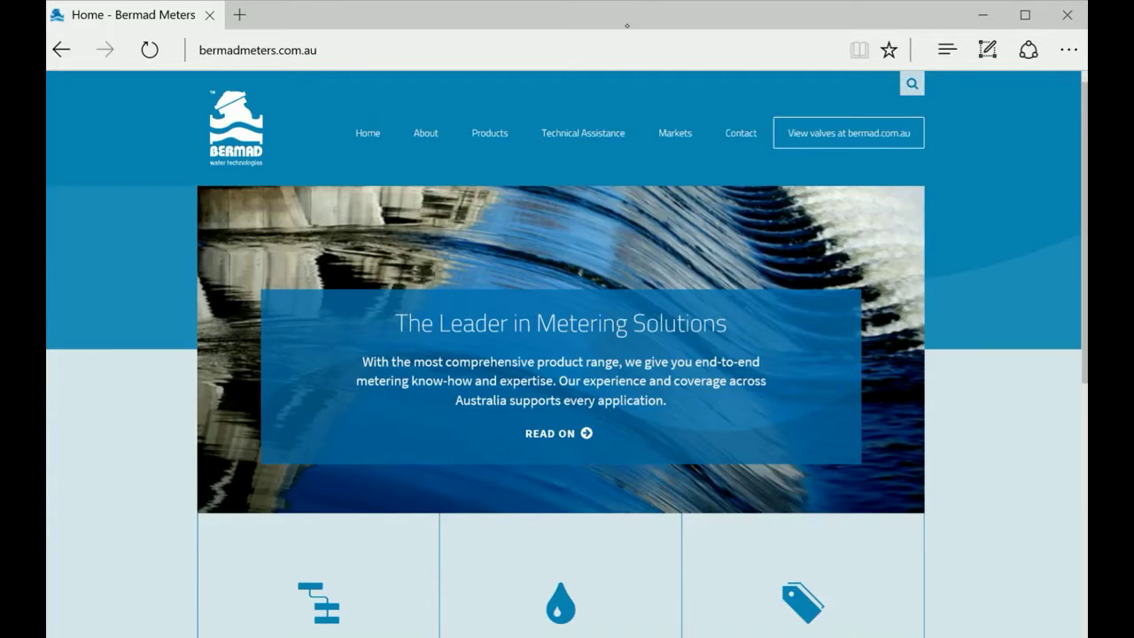
key("Return")
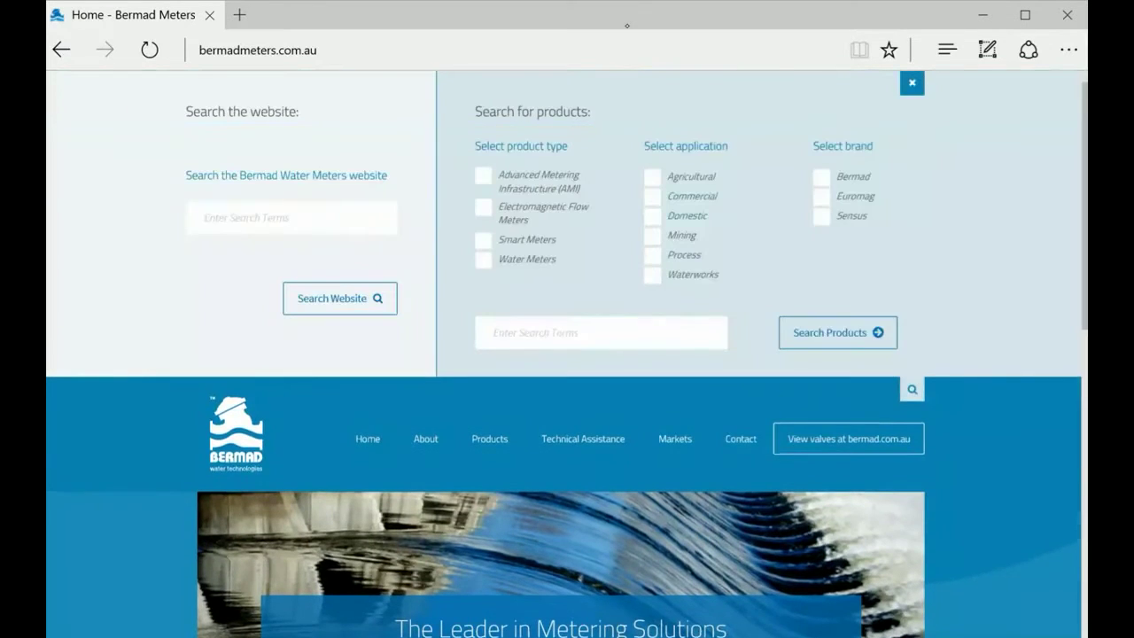
- Search the products for 'software' using the earlier suggestion
key("Tab")
key("Down")
key("Down")
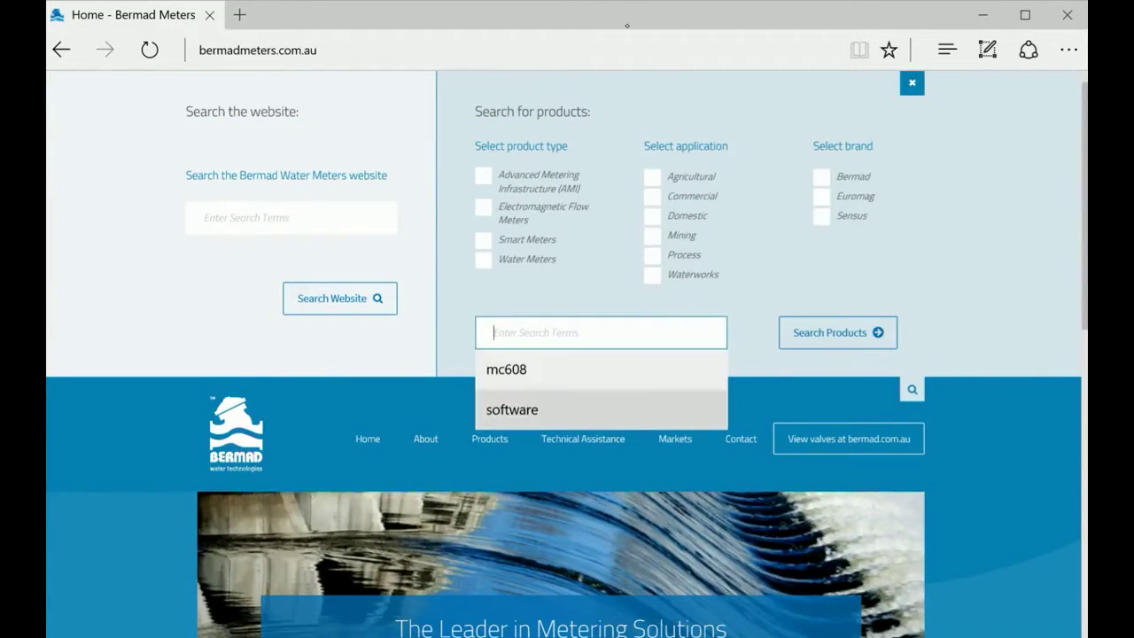
key("Return")
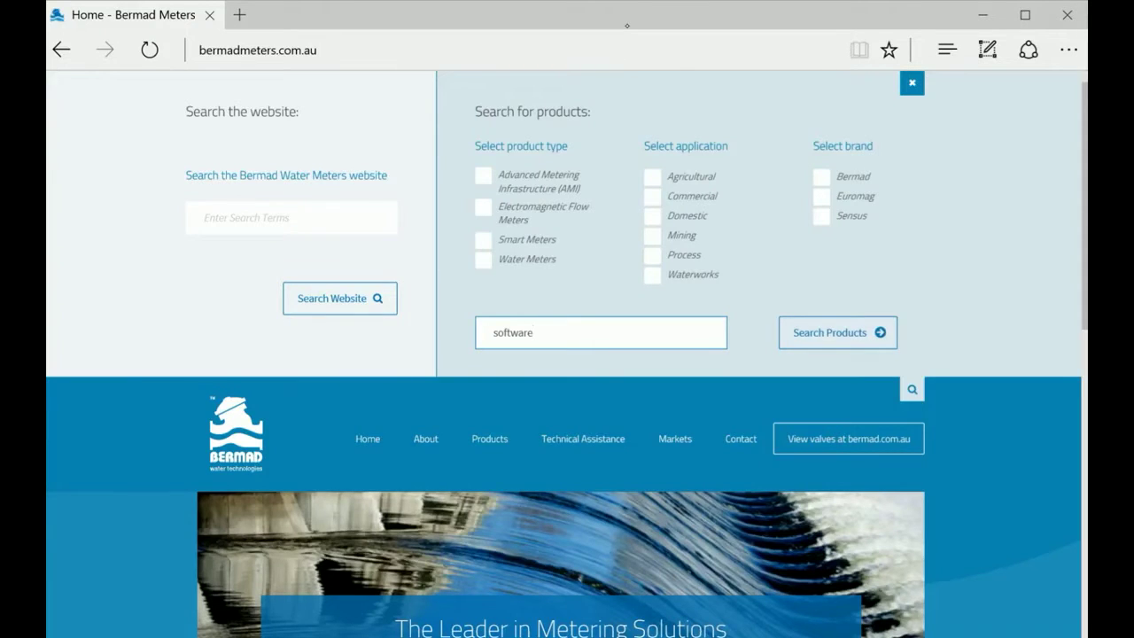
key("Return")
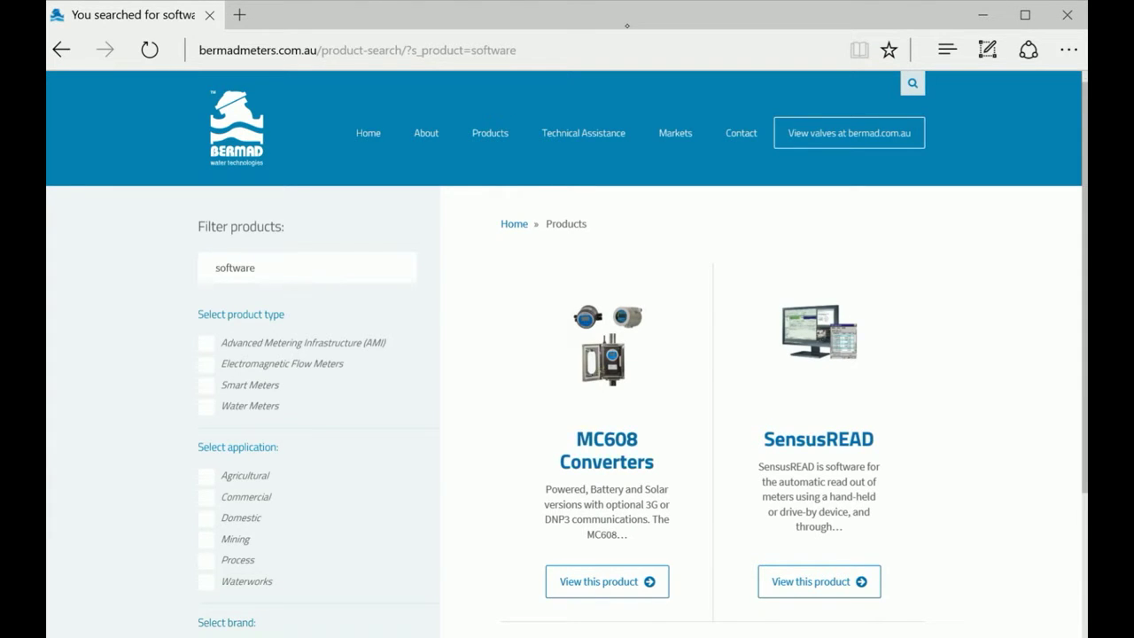
- Open the MC608 Converters product page and expand its Software downloads section
key("Tab")
key("Return")
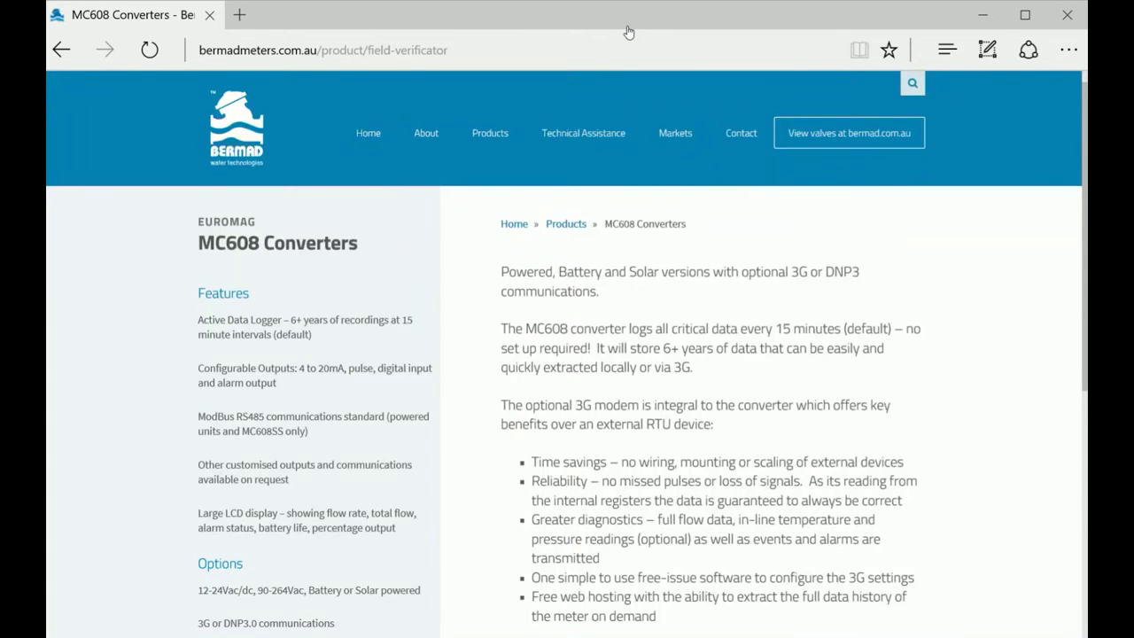
key("Tab")
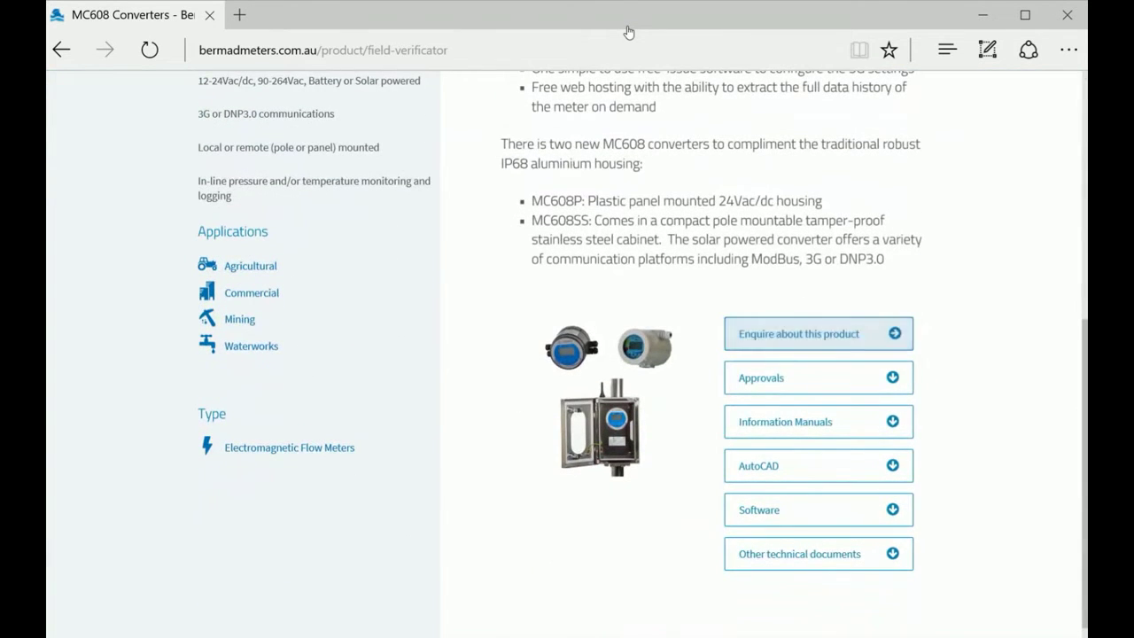
key("Tab")
key("Tab")
key("Tab")
key("Tab")
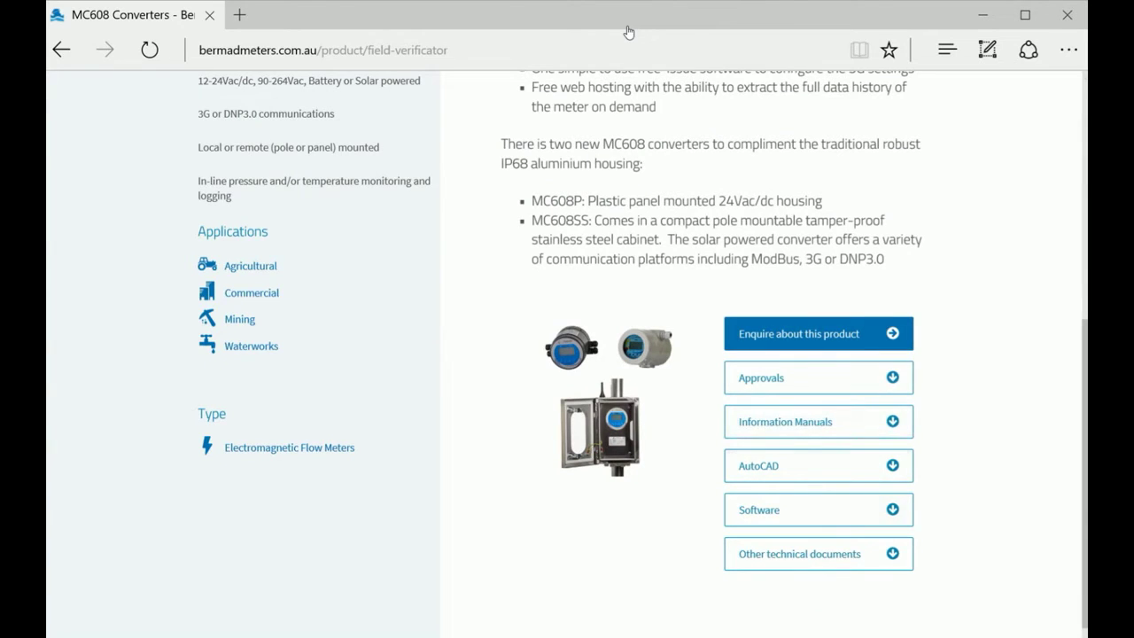
key("Tab")
key("Return")
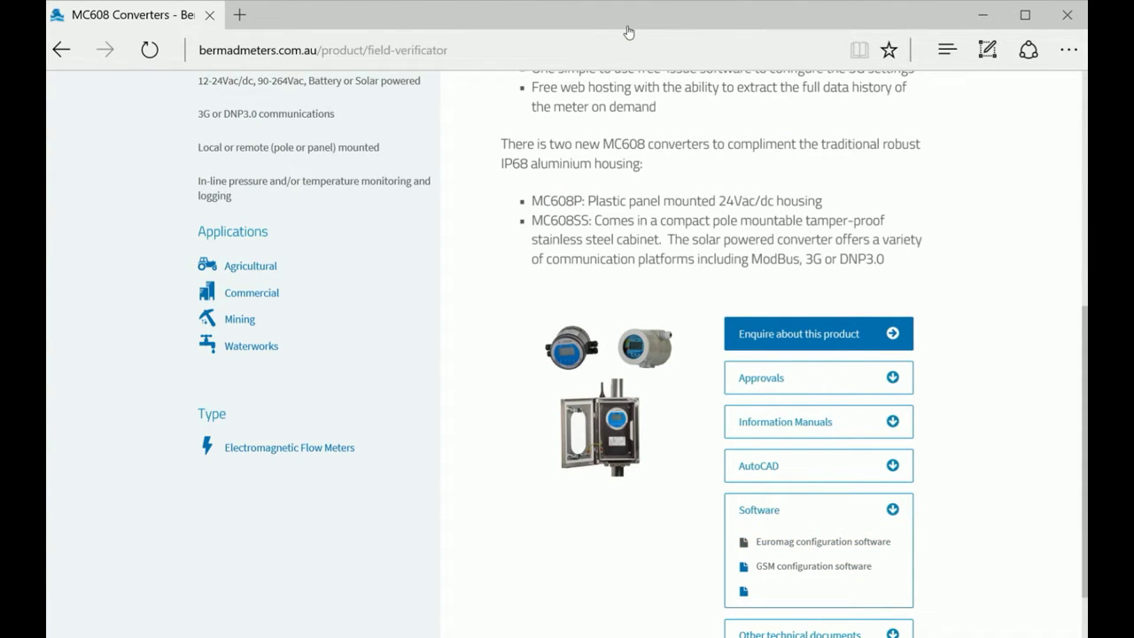
key("Return")
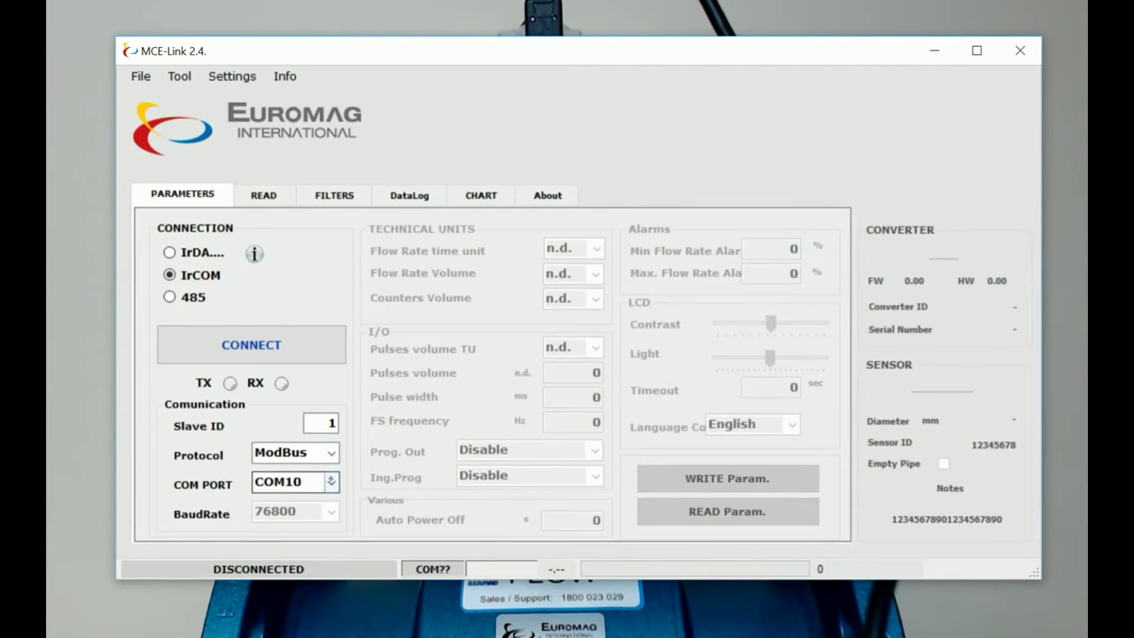
left_click(331, 481)
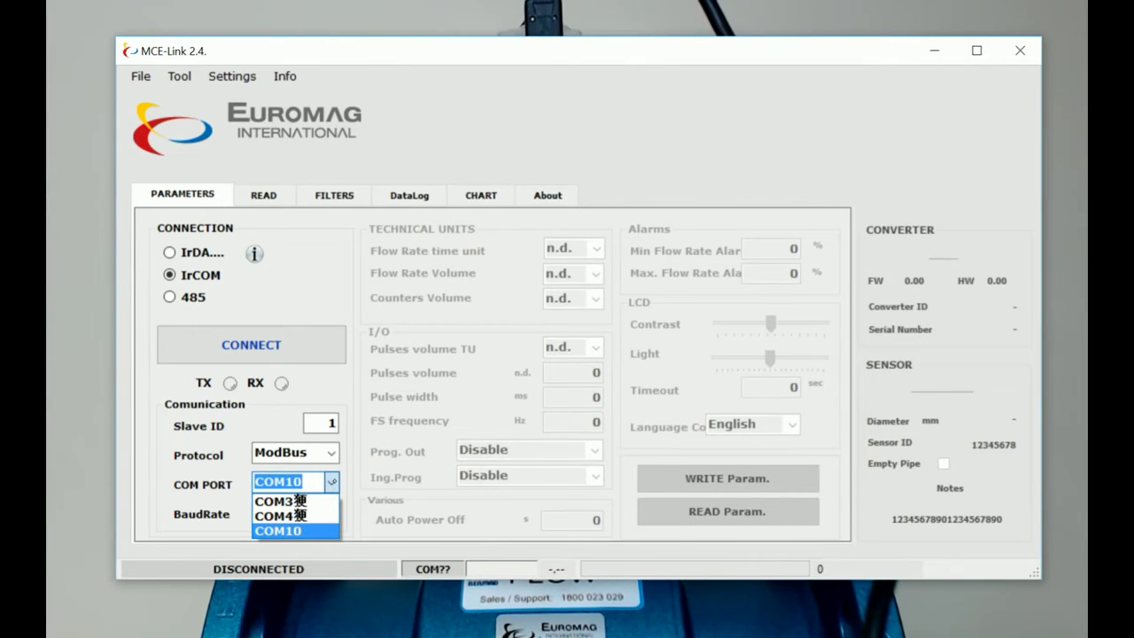
left_click(333, 482)
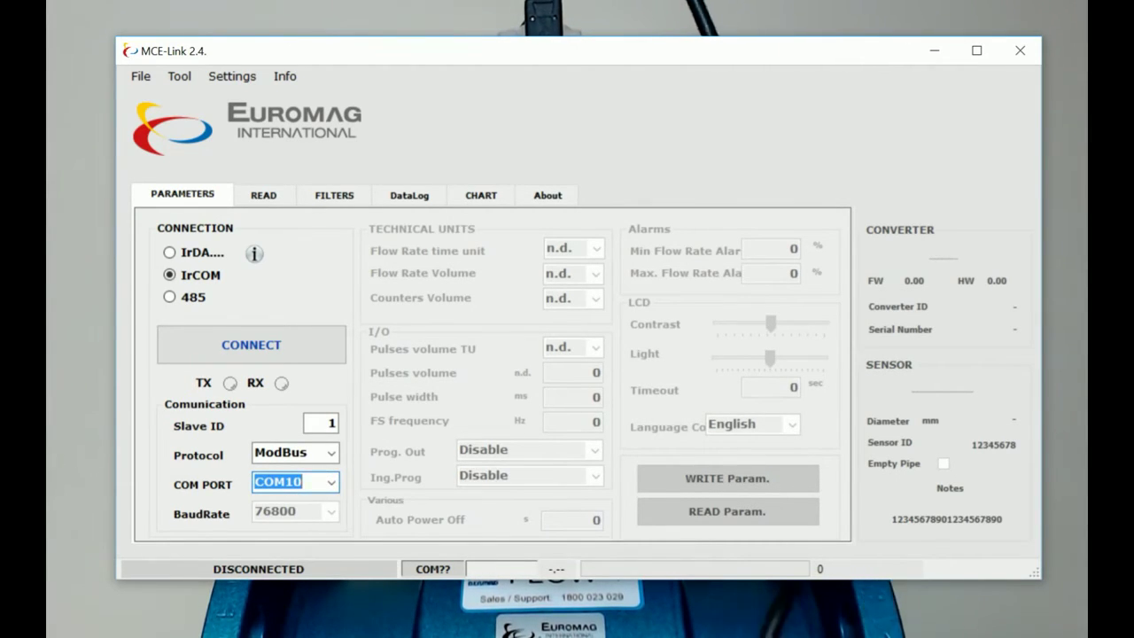
left_click(315, 483)
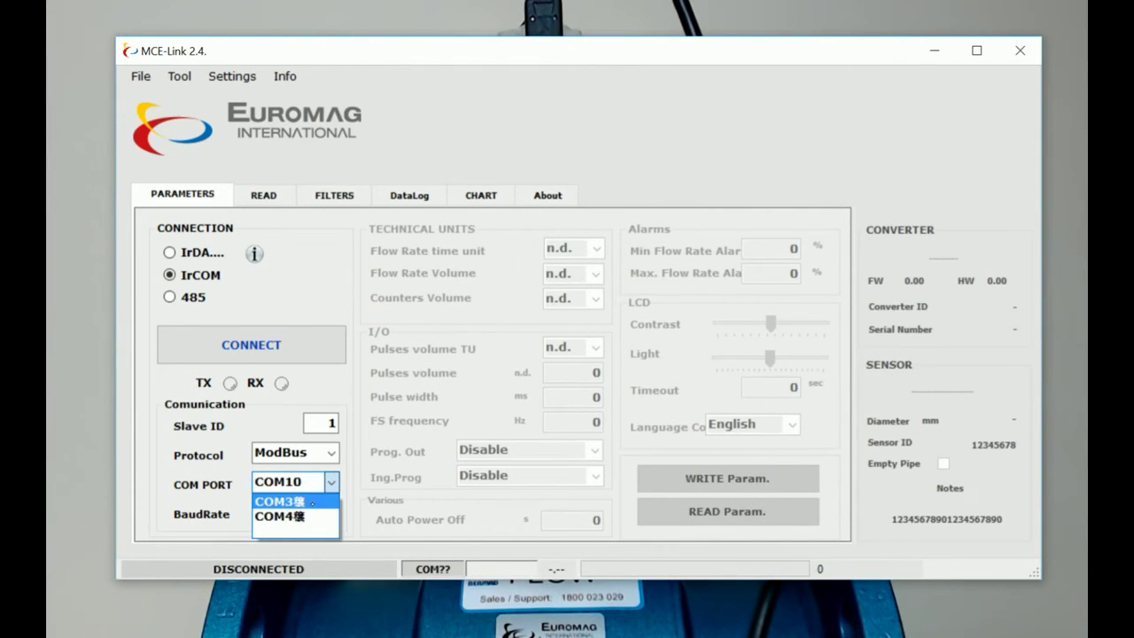
left_click(312, 501)
left_click(331, 481)
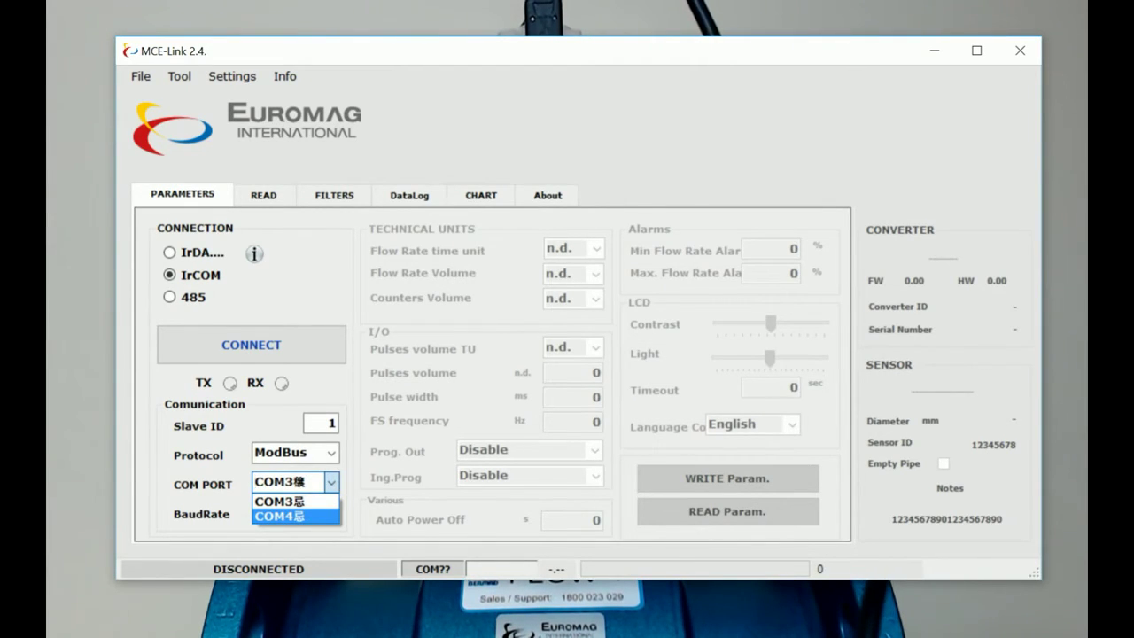
left_click(332, 481)
left_click(331, 481)
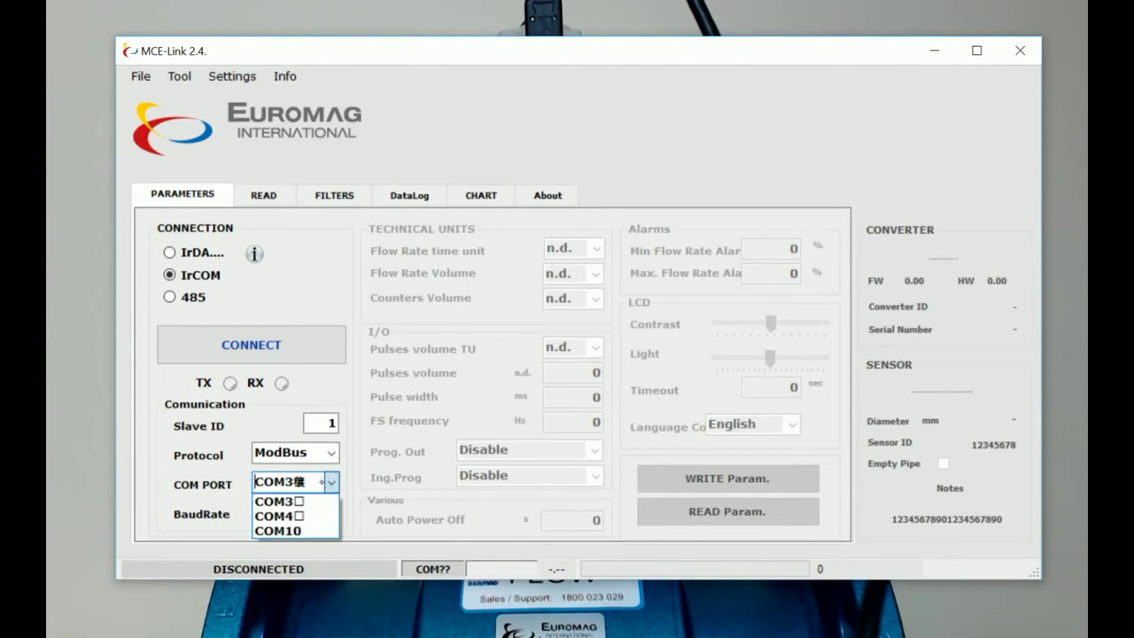
left_click(302, 530)
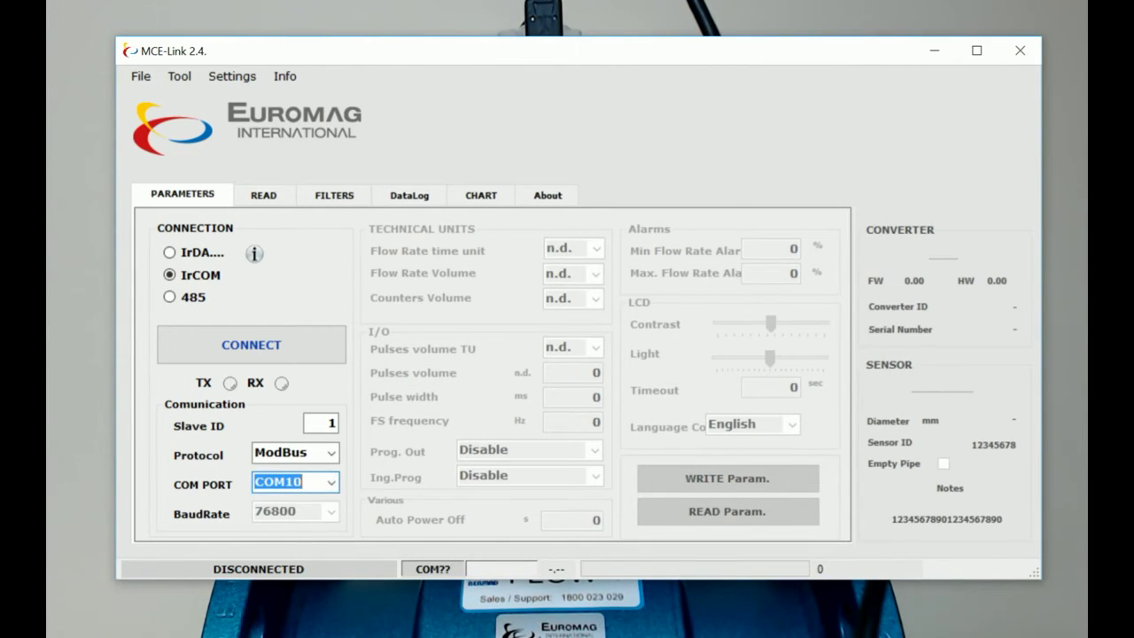
- Connect MCE-Link to the MC 608B converter on COM10 to load its parameters
left_click(261, 350)
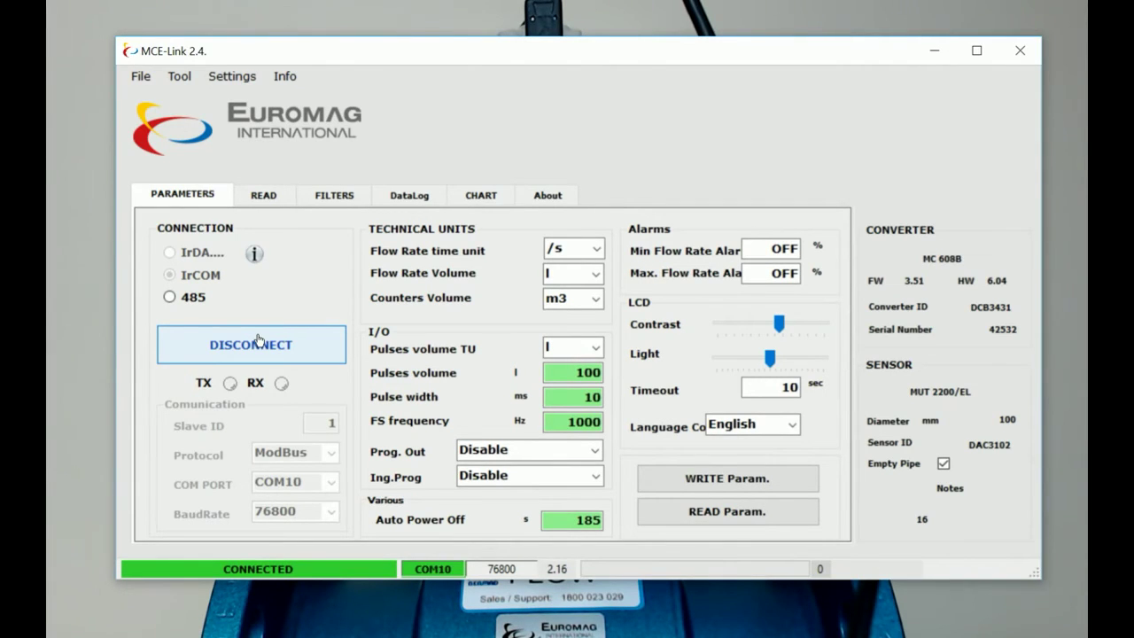
- Show the DataLog page and read the logger interval of 15
left_click(415, 195)
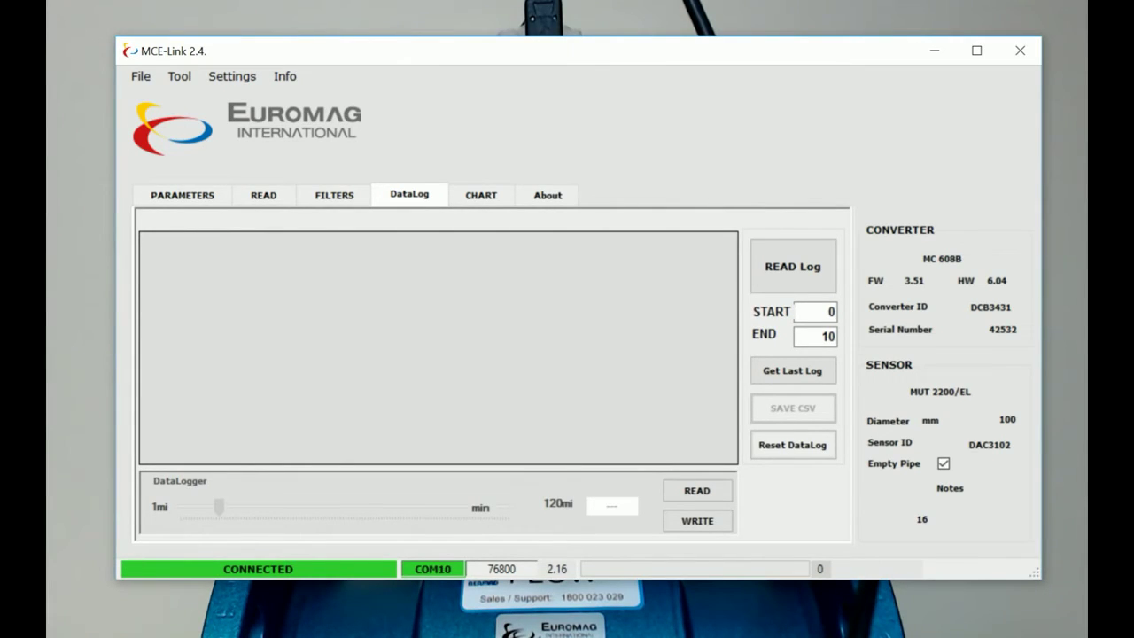
left_click(696, 489)
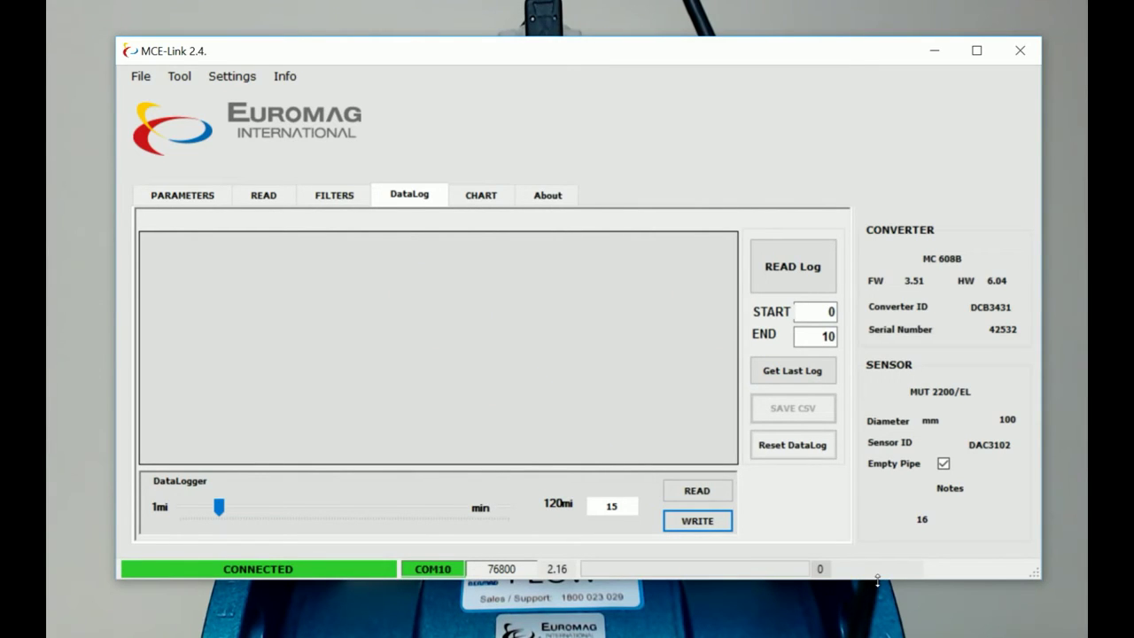
- Read the converter's log entries, rows 0 to 547, into the log table
left_click(800, 370)
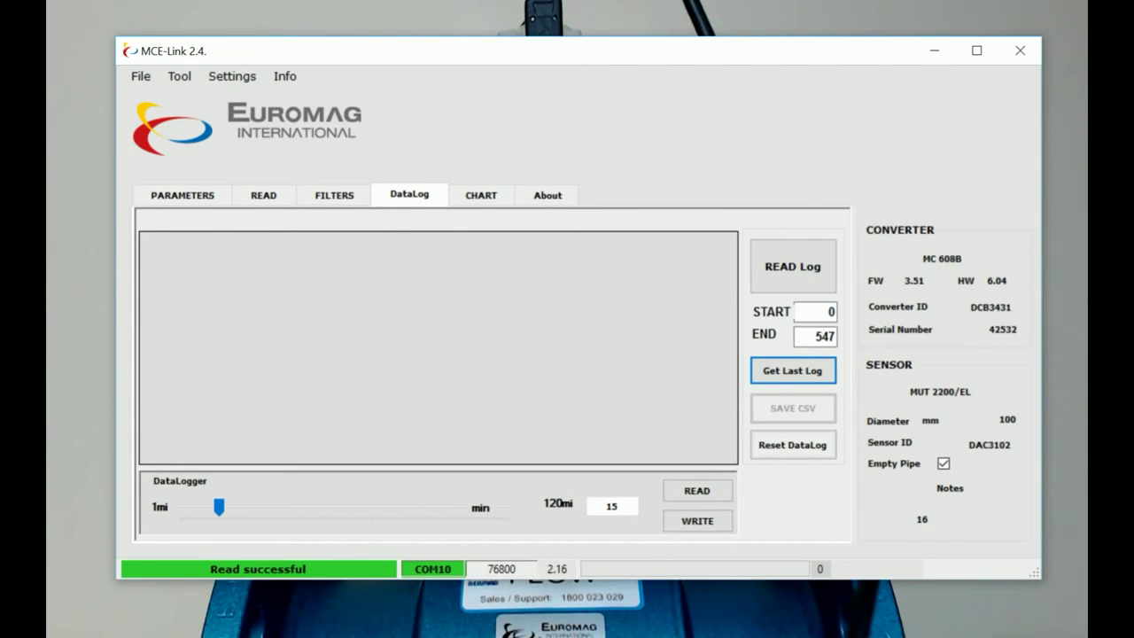
left_click(809, 258)
left_click(805, 264)
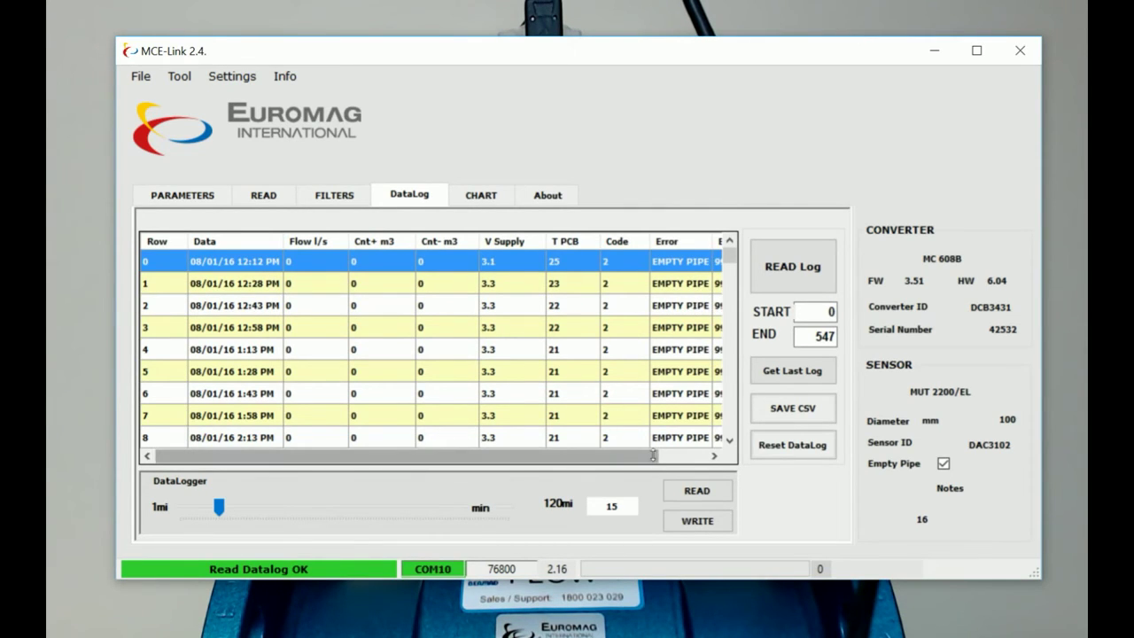
- Scroll the log table right to the Battery column and back
left_click(667, 456)
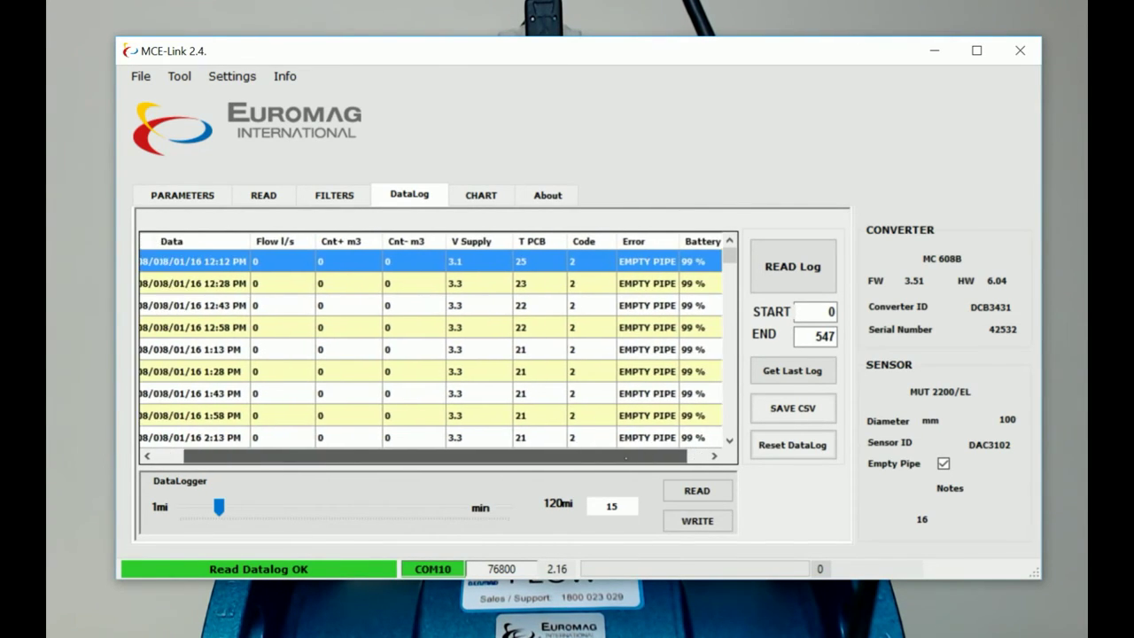
left_click_drag(625, 458, 597, 458)
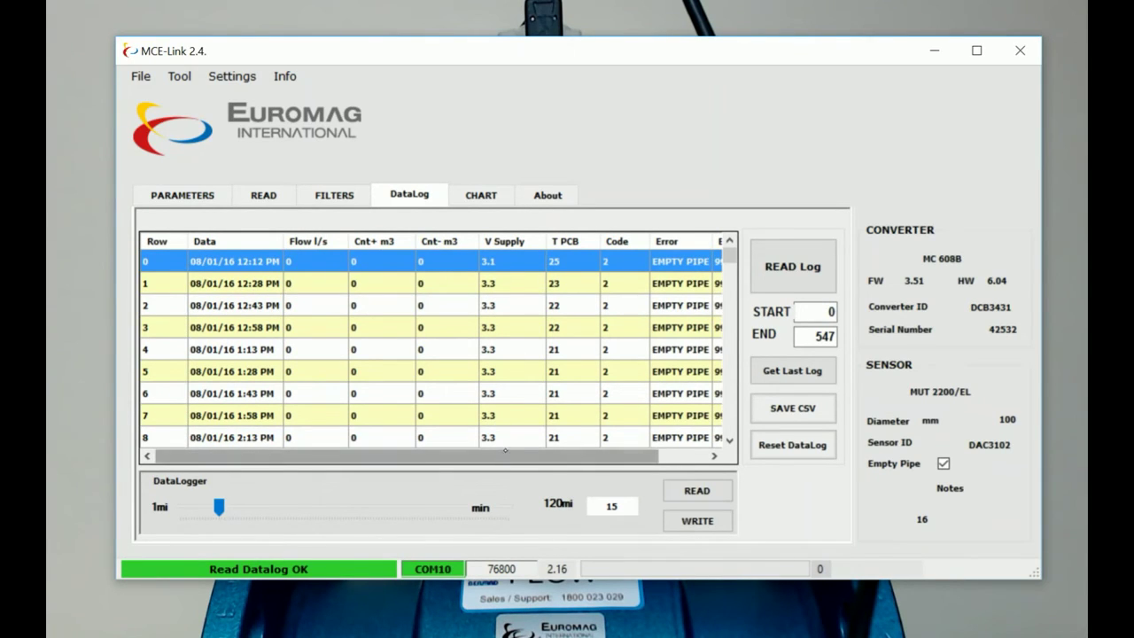
mouse_move(505, 451)
left_mouse_down()
mouse_move(559, 453)
mouse_move(505, 453)
left_mouse_up()
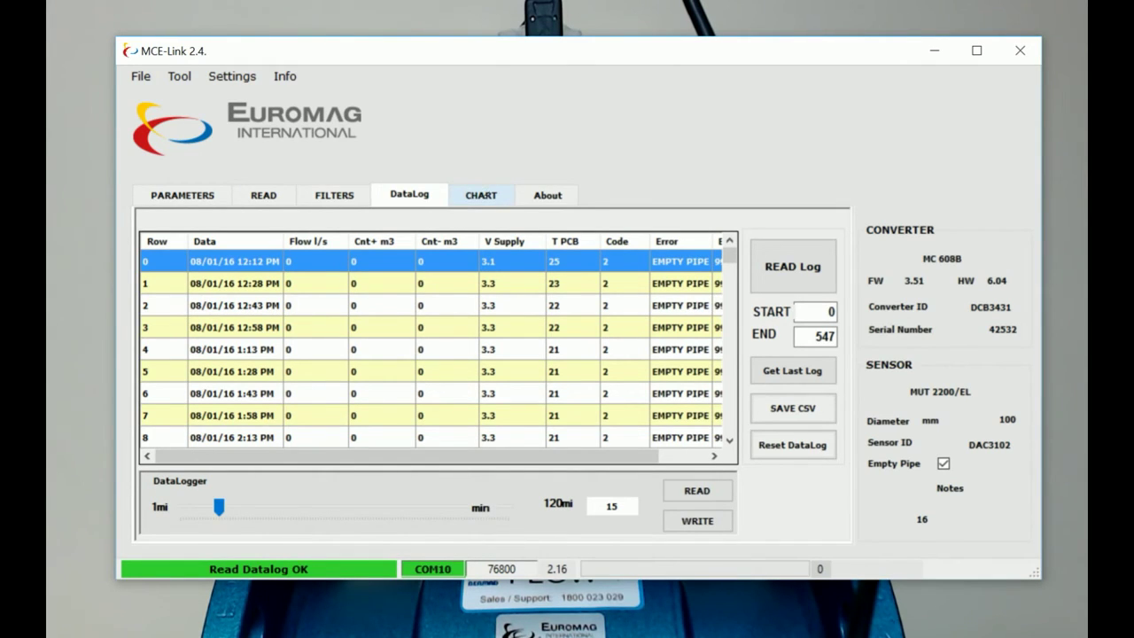
left_click(482, 196)
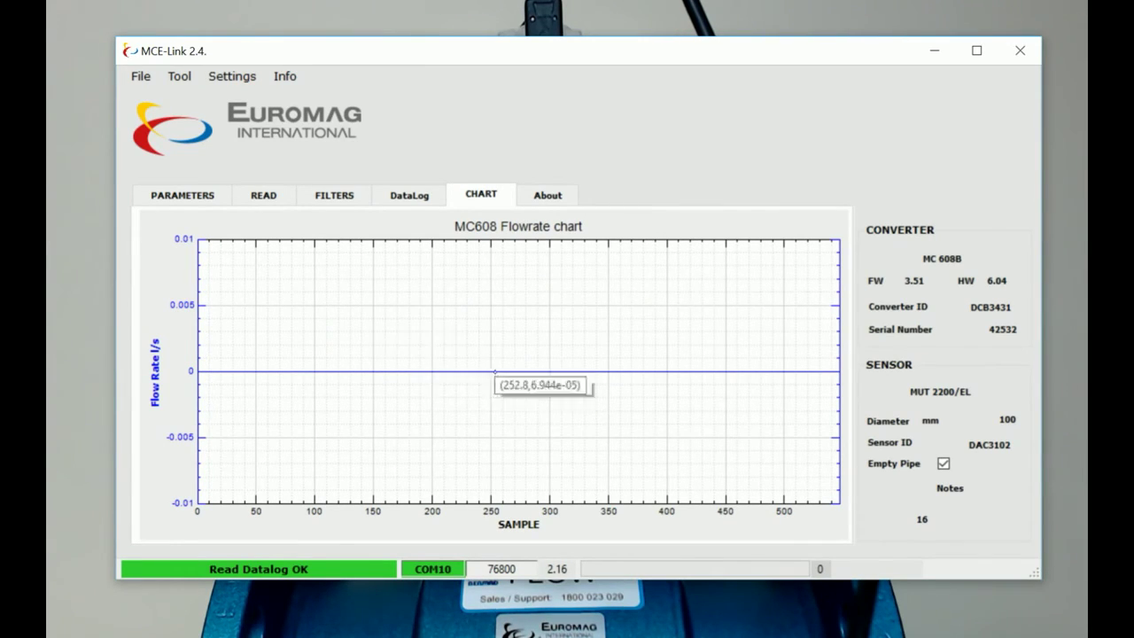
left_click(409, 195)
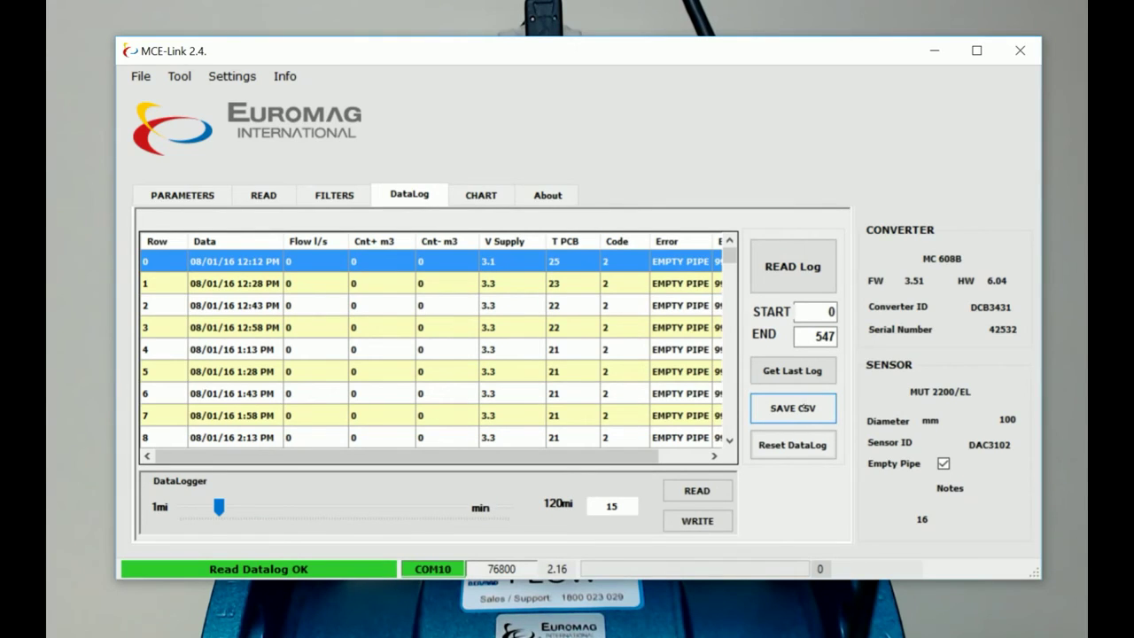
- Save the datalog as MC608Log 14-01-2016 09.07.csv in Desktop > Euromag
left_click(793, 409)
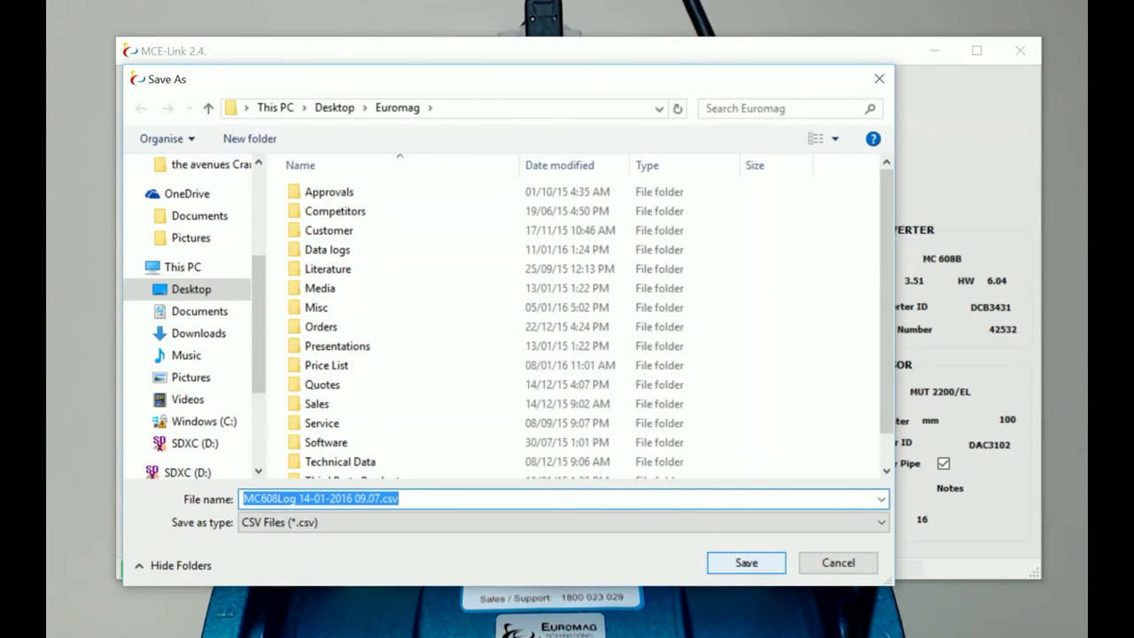
left_click(746, 562)
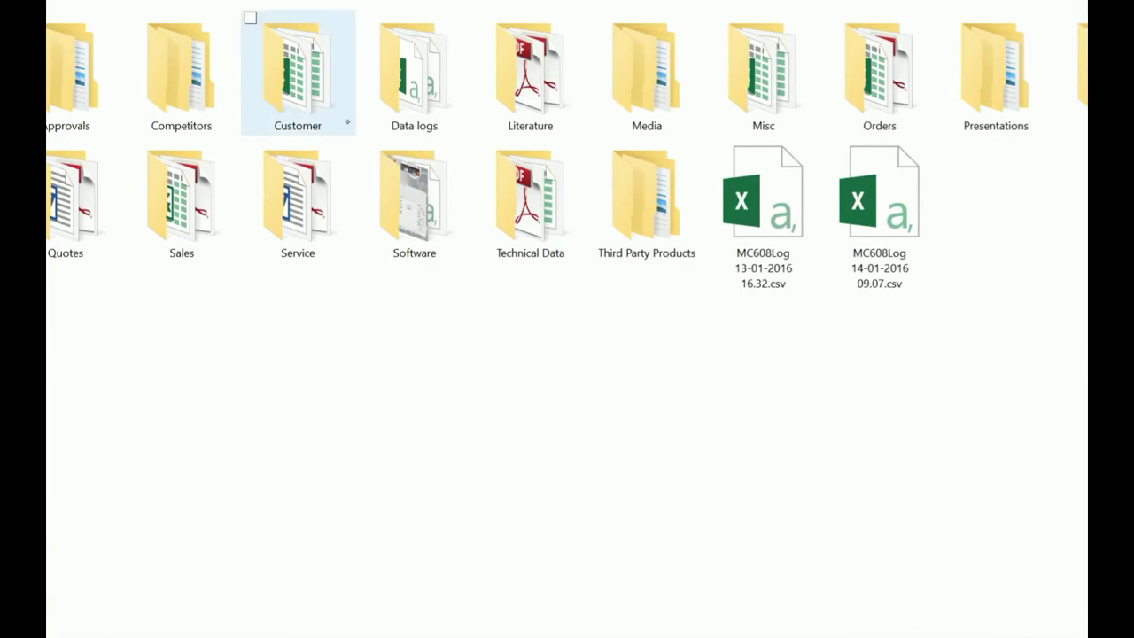
- Open MC608Log 14-01-2016 09.07.csv from the Euromag folder in Excel
double_click(881, 220)
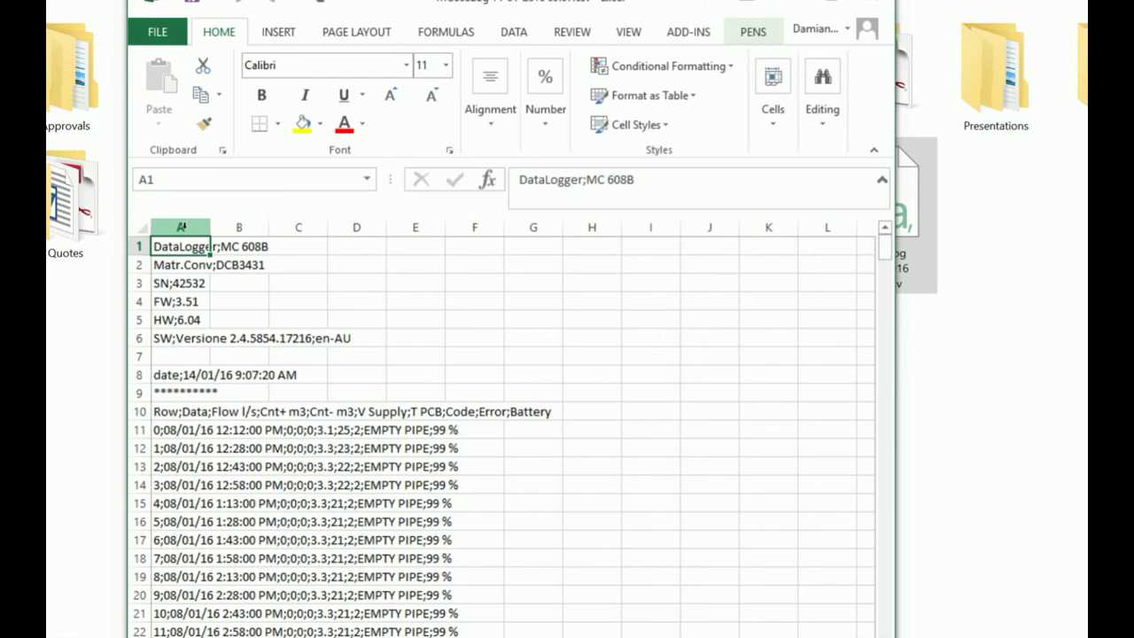
- Split column A on semicolons with Text to Columns, Delimited, into columns A–J
left_click(182, 227)
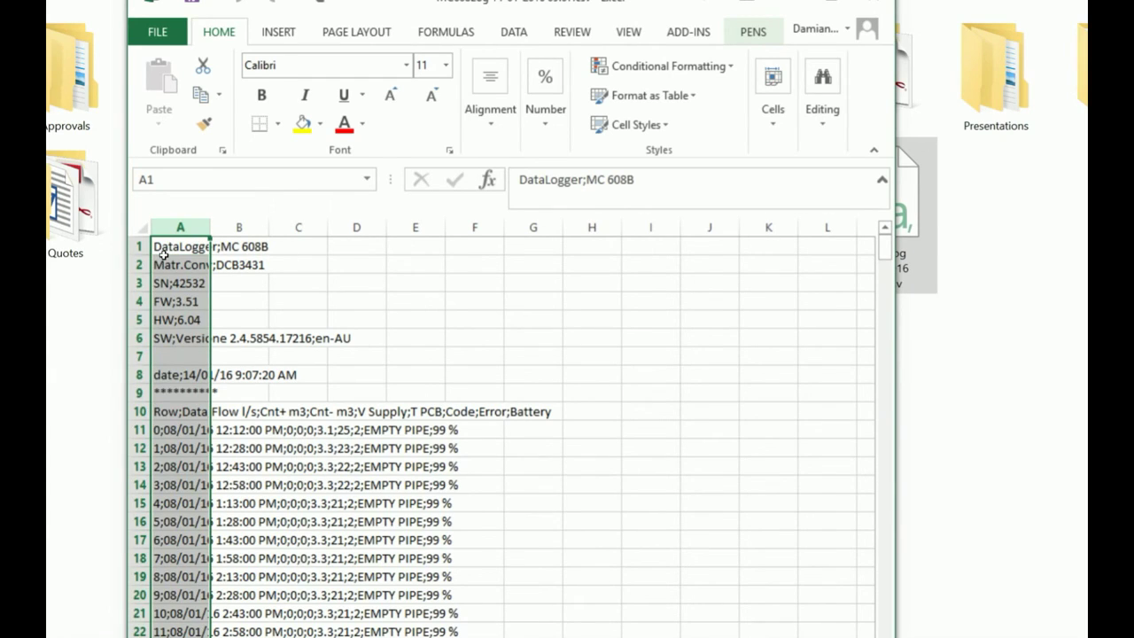
left_click(511, 34)
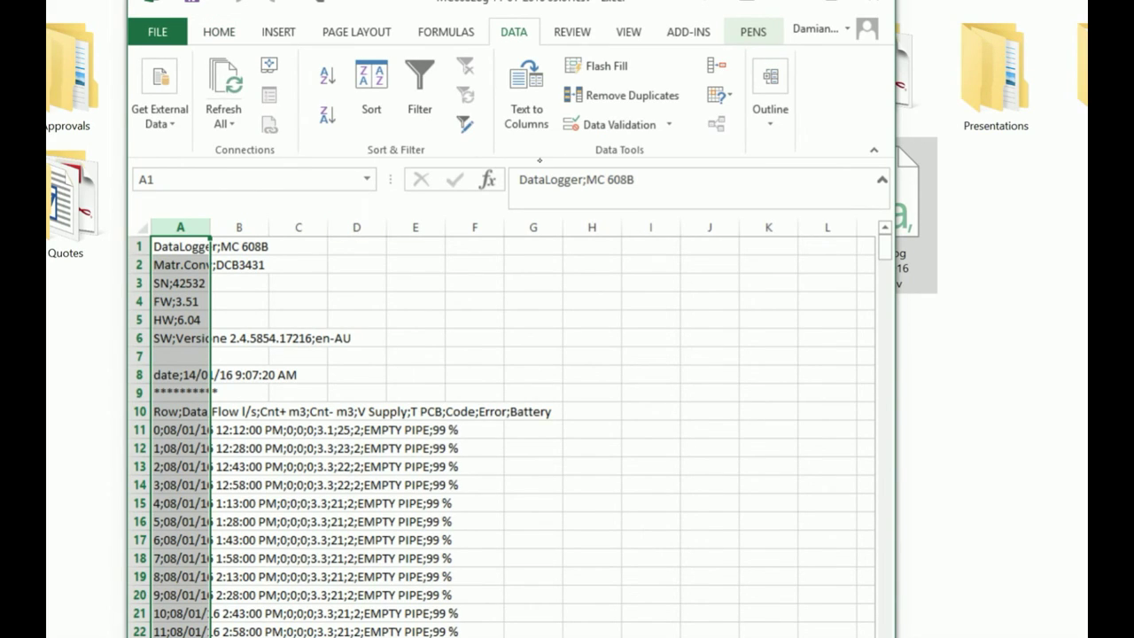
left_click(534, 95)
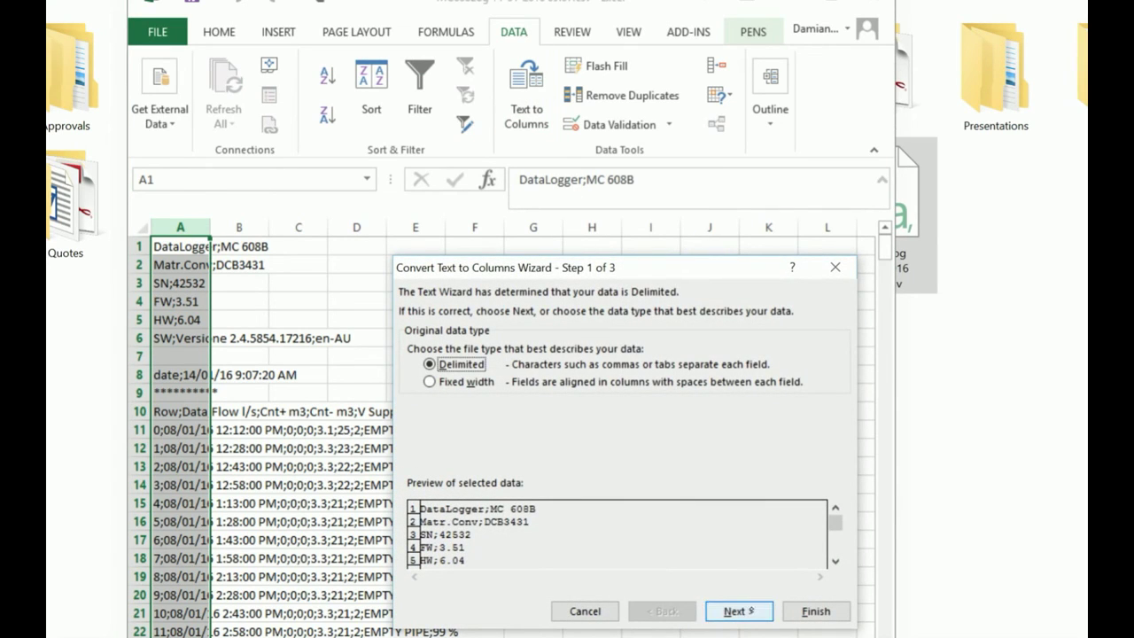
left_click(747, 610)
left_click(413, 361)
left_click(747, 611)
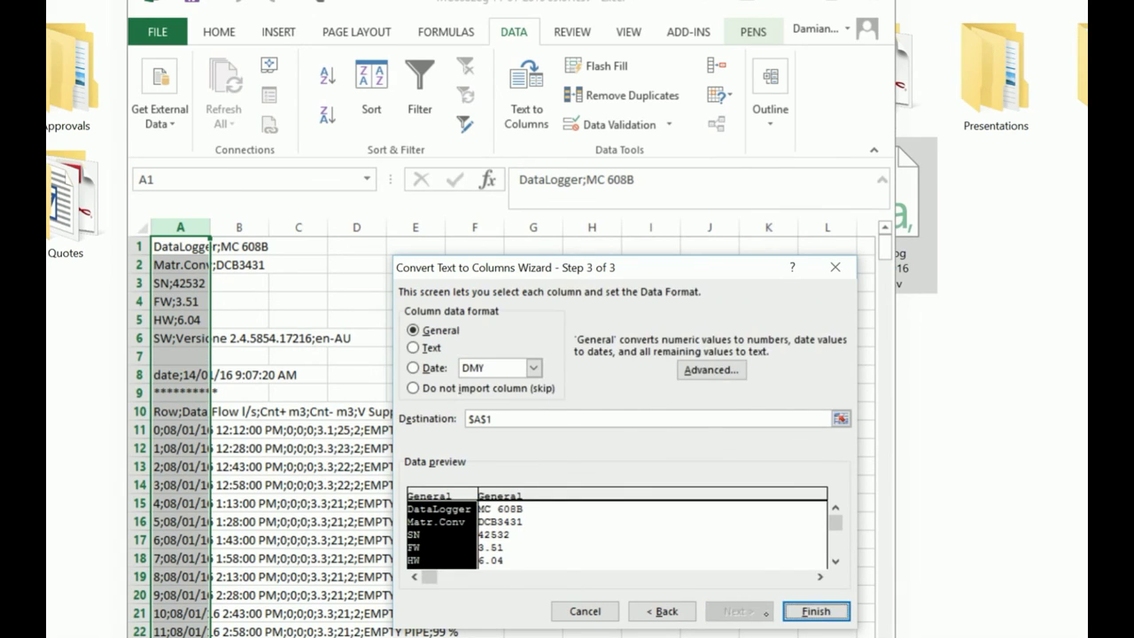
left_click(813, 610)
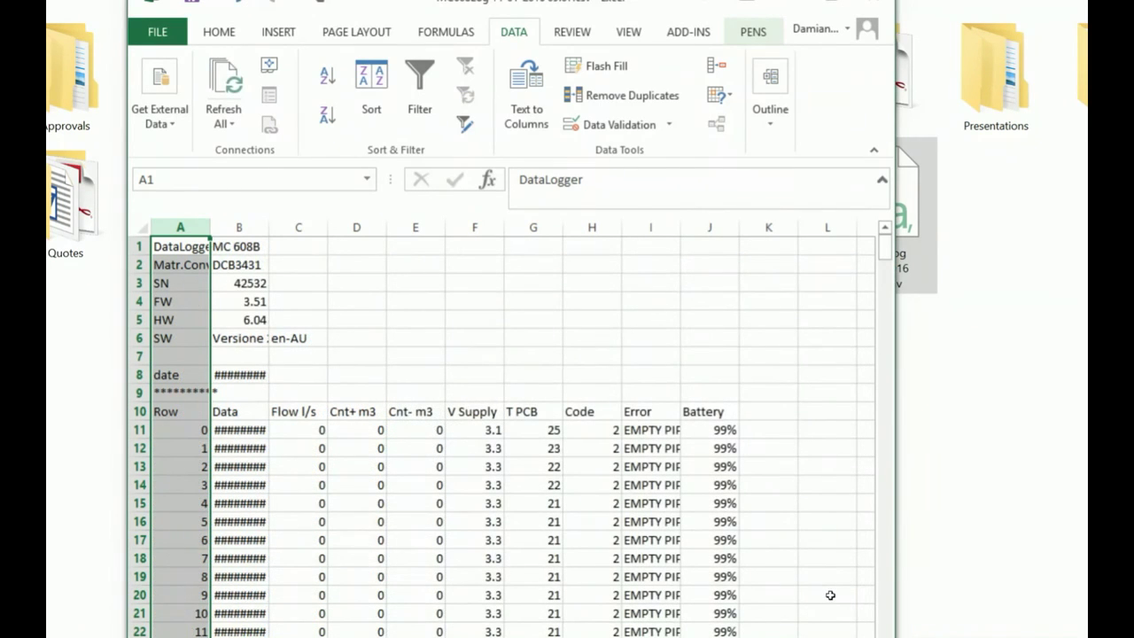
- AutoFit the Data and Error columns, then check row 11 values in I, J, G, C, D, E
double_click(268, 228)
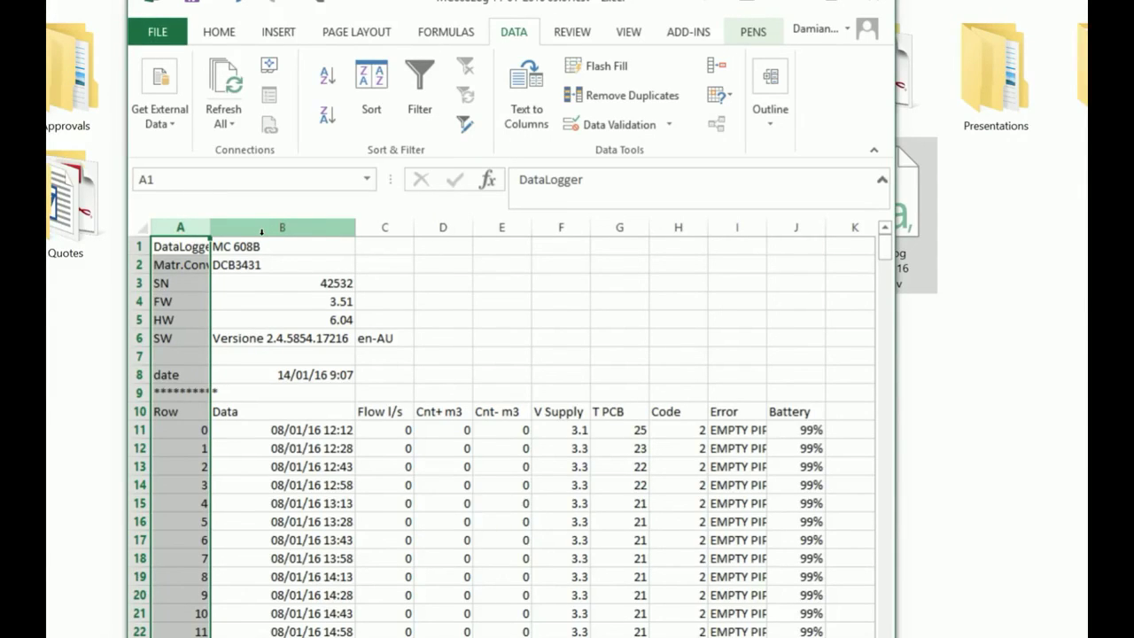
double_click(766, 227)
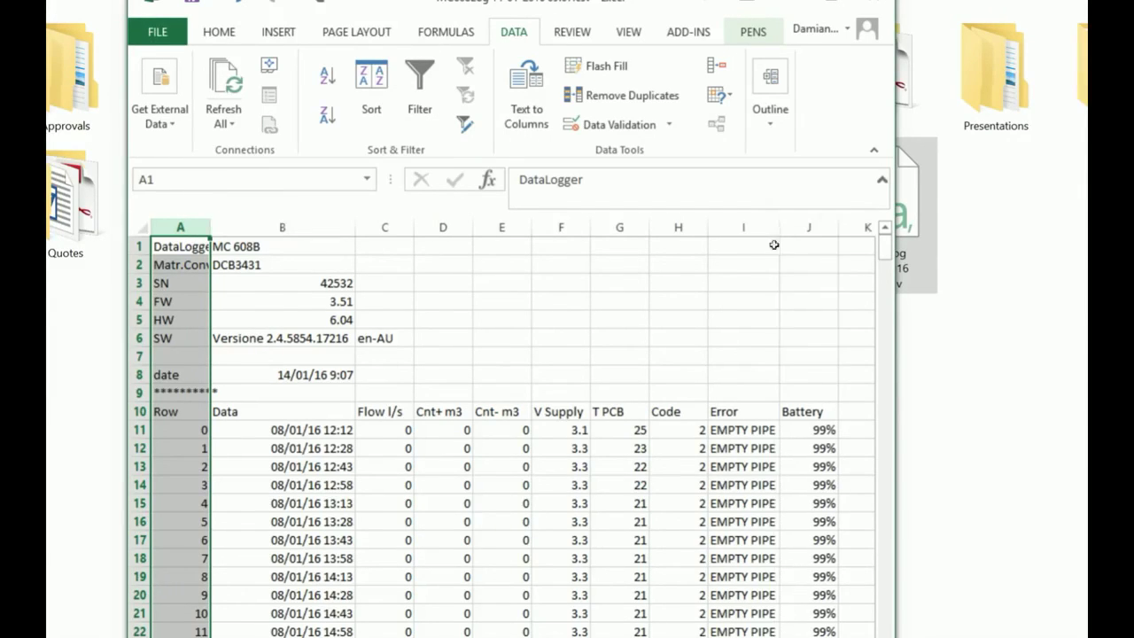
left_click(749, 430)
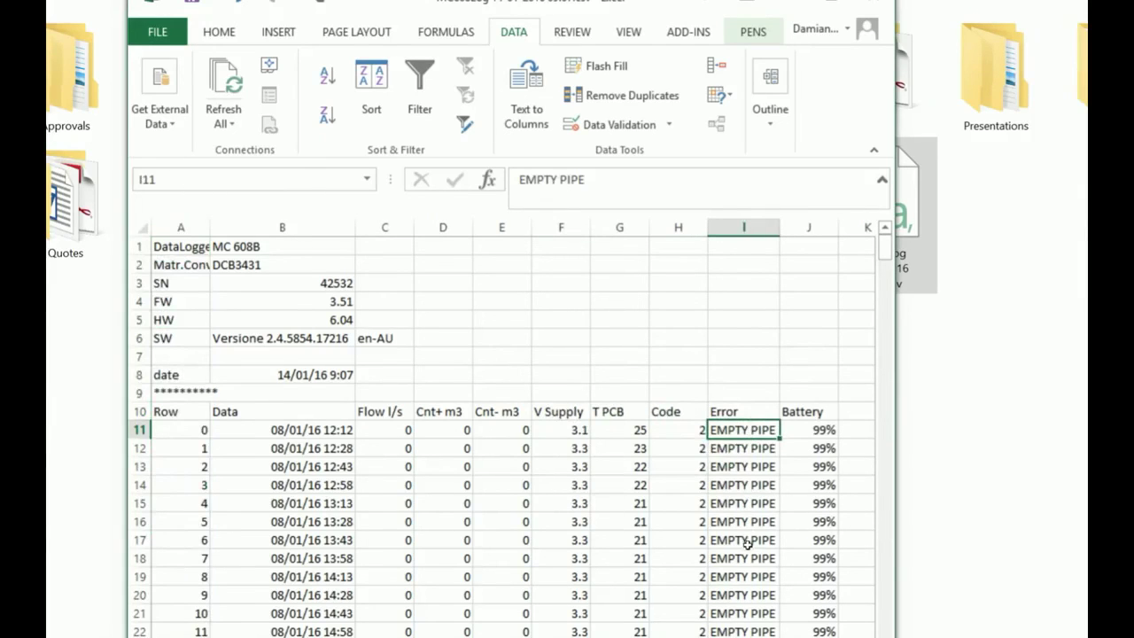
left_click(813, 429)
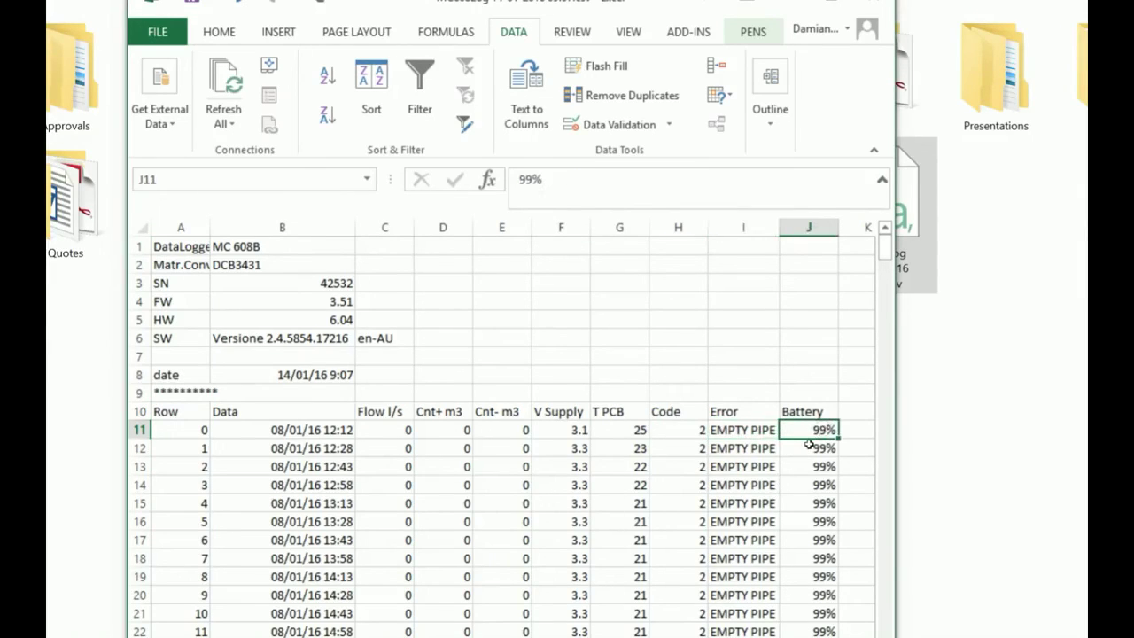
left_click(635, 428)
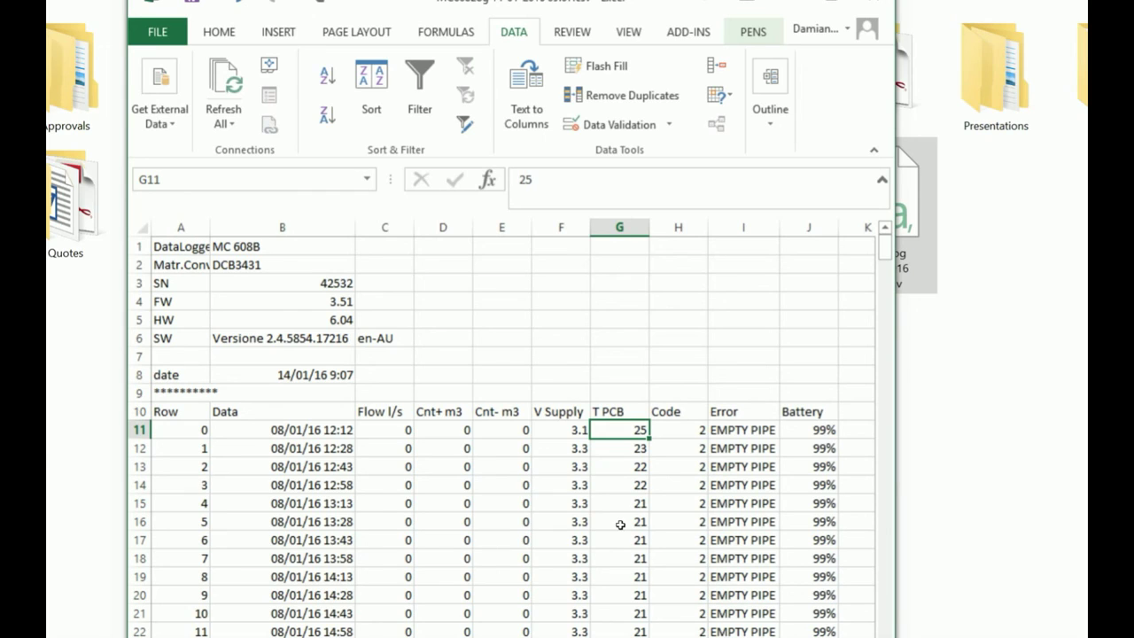
left_click(388, 429)
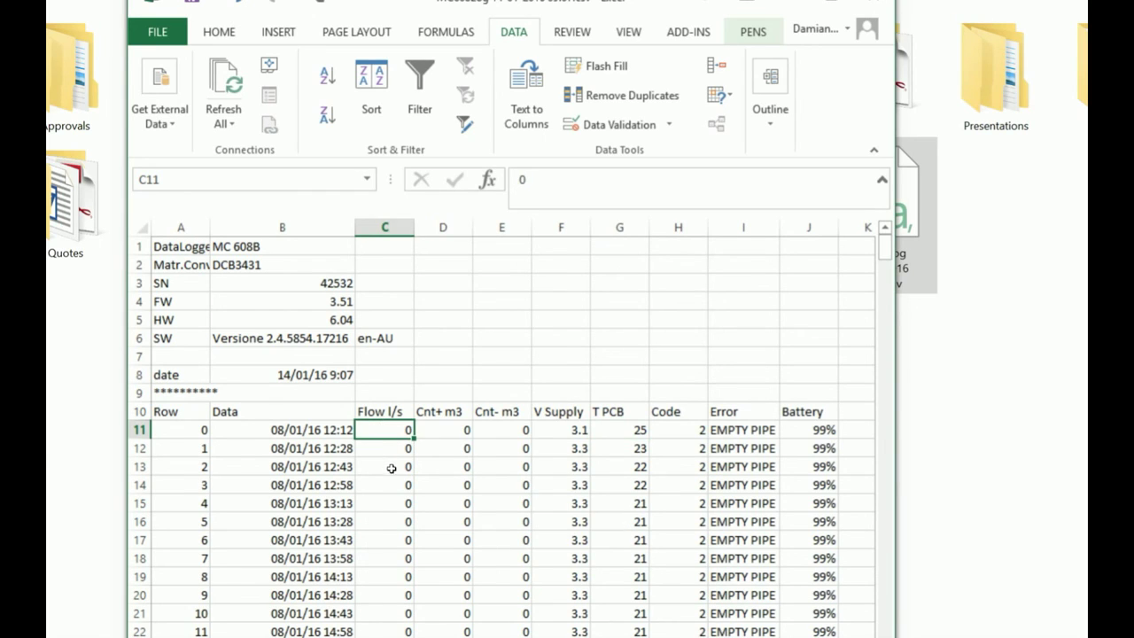
left_click(455, 429)
left_click(497, 428)
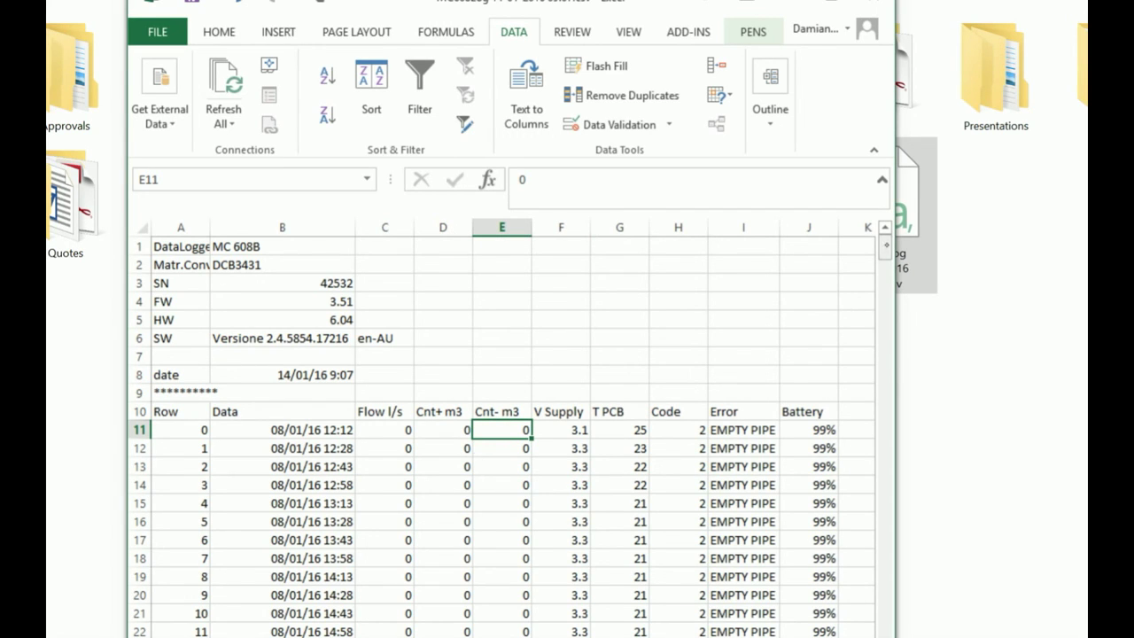
mouse_move(885, 248)
left_mouse_down()
mouse_move(882, 301)
mouse_move(883, 248)
left_mouse_up()
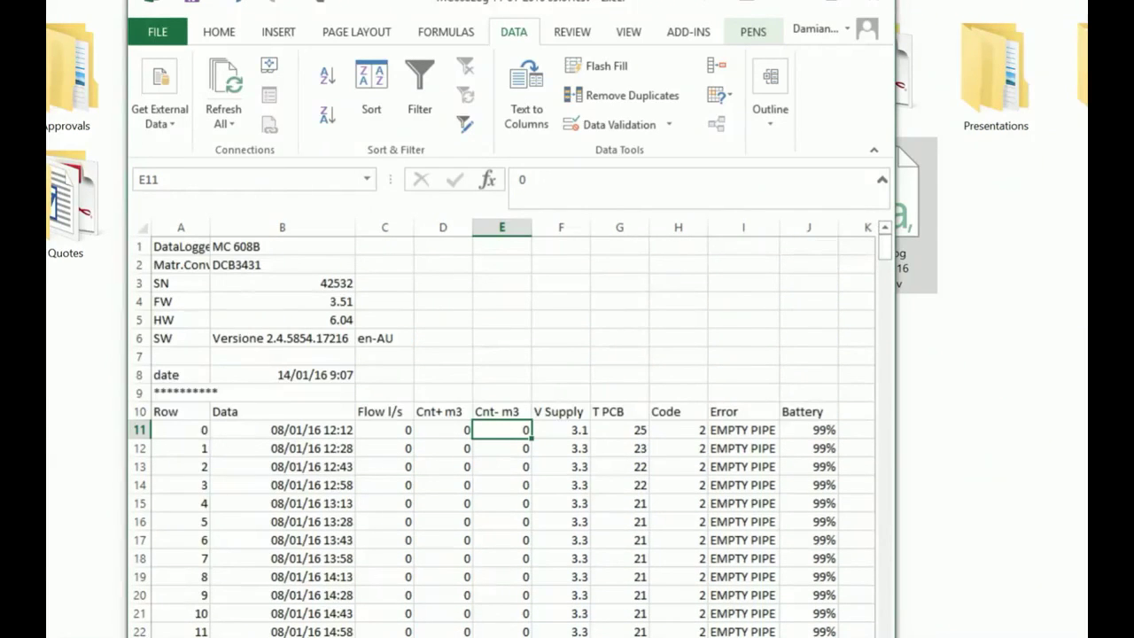